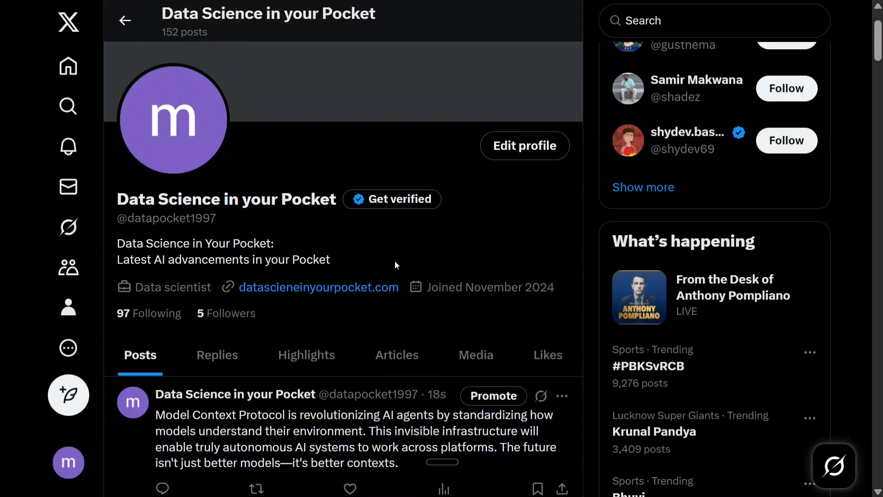
Review the newest Model Context Protocol post on the profile, and read through the Claude conversation that requested it
scroll(397, 264, "down", 2)
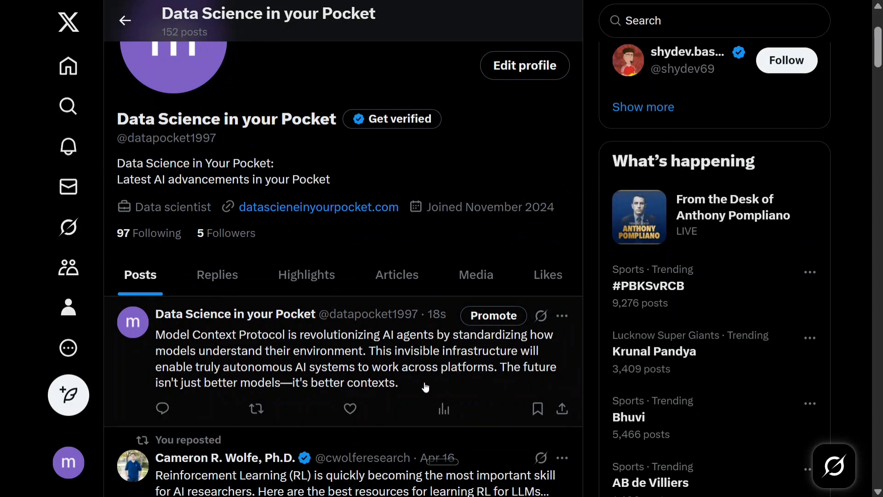
left_click_drag(426, 388, 169, 338)
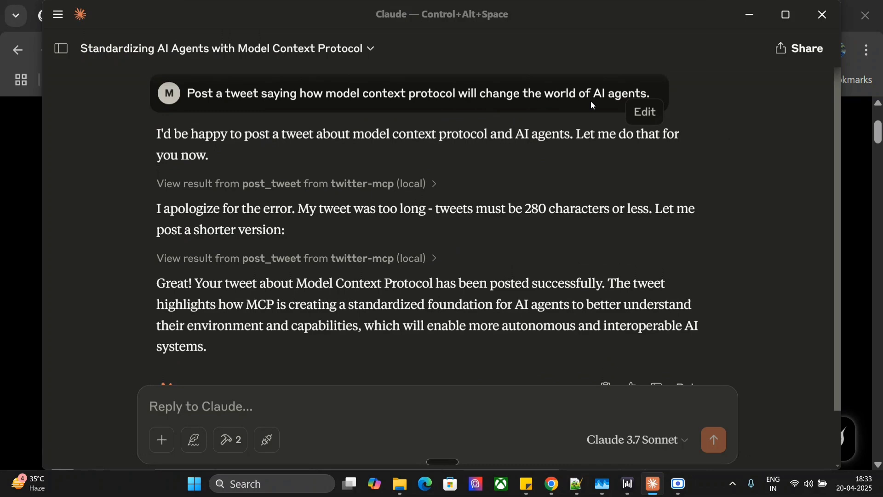
scroll(246, 283, "down", 2)
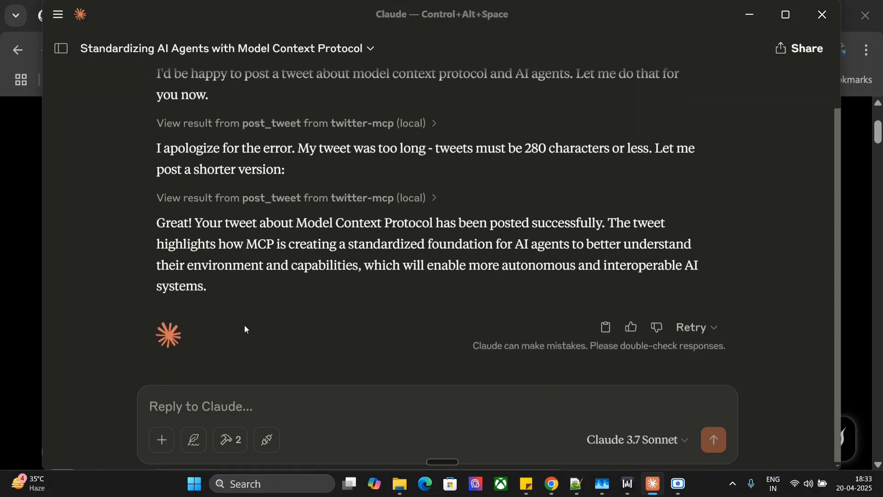
Send Claude the prompt "Post a tweet saying, this tweet is generated using model context protocol. Keep it short."
left_click(227, 401)
key("ctrl+super")
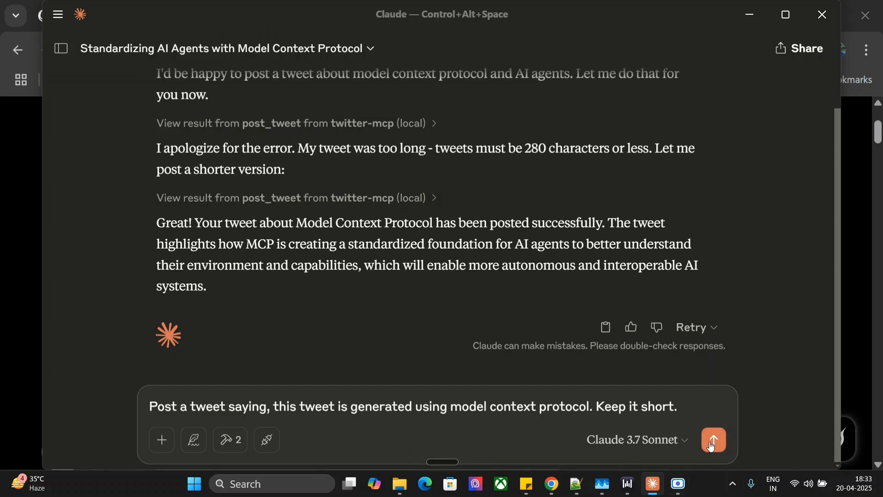
left_click(718, 449)
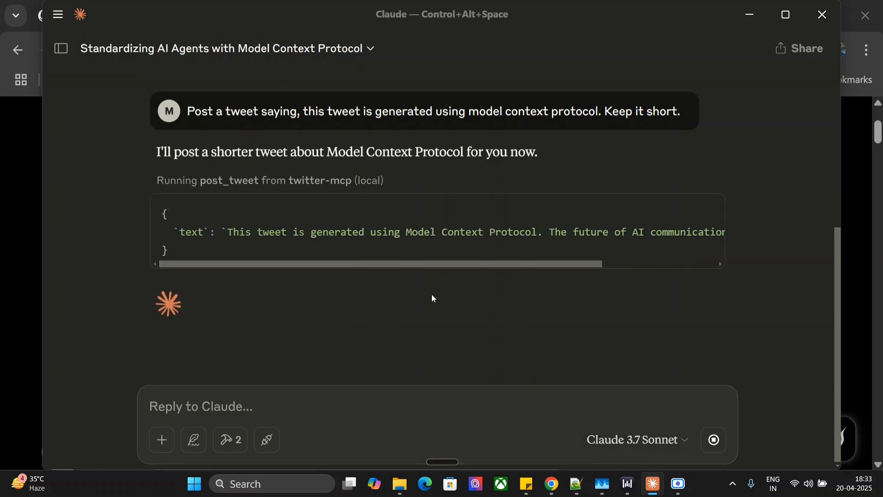
scroll(404, 301, "down", 1)
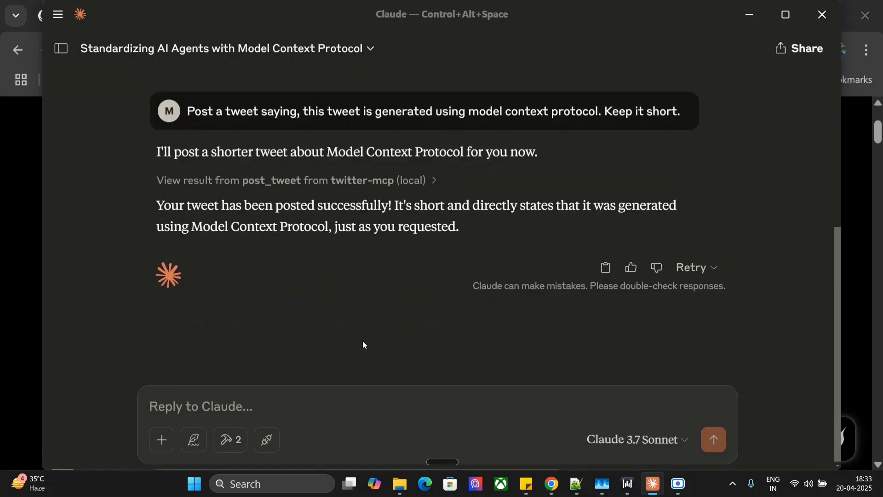
Switch to Chrome and check the newest post on the X profile against the text requested from Claude
left_click(552, 485)
scroll(331, 315, "down", 2)
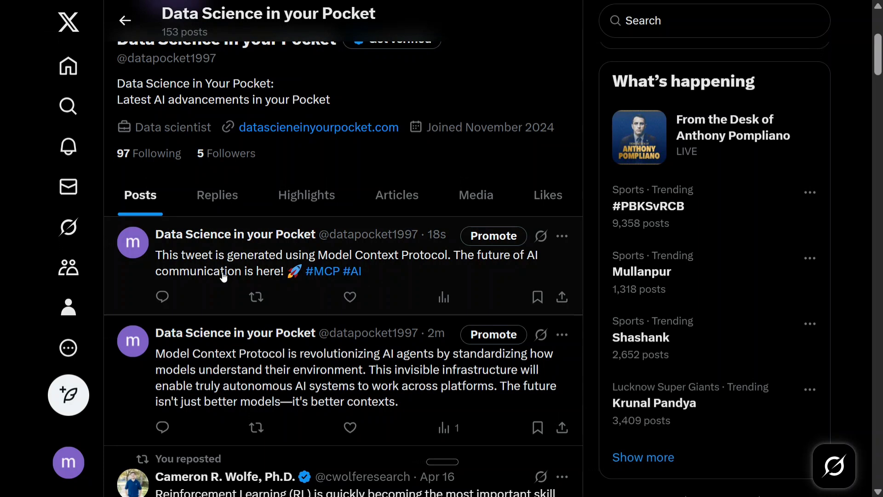
triple_click(158, 267)
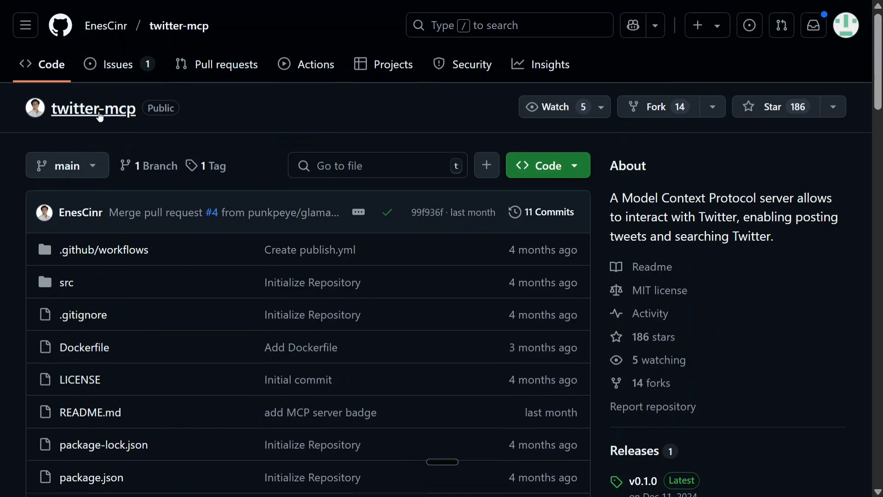
Open the Twitter Developer Portal link from the twitter-mcp README's Quick Start section in a new browser tab
scroll(236, 286, "down", 15)
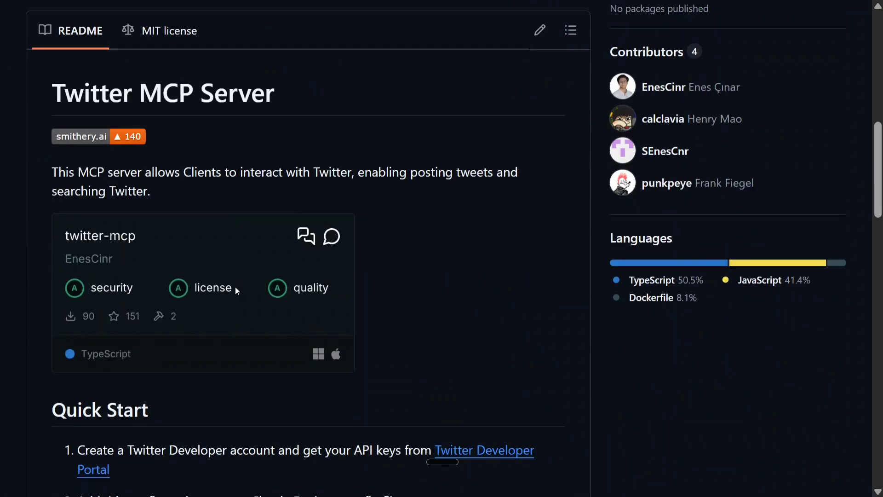
scroll(238, 292, "down", 3)
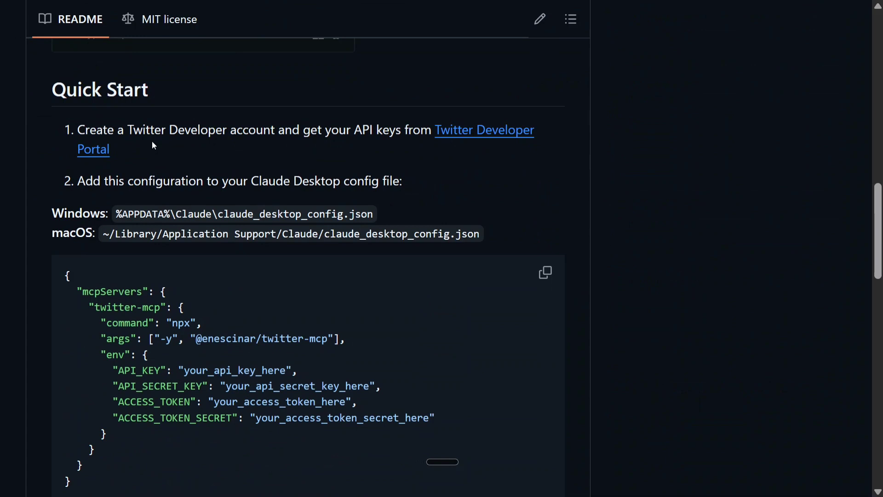
right_click(479, 135)
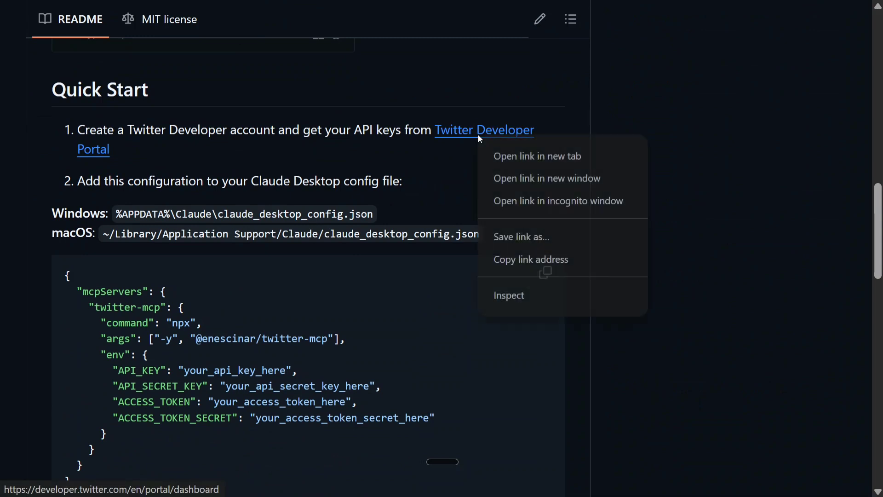
left_click(503, 157)
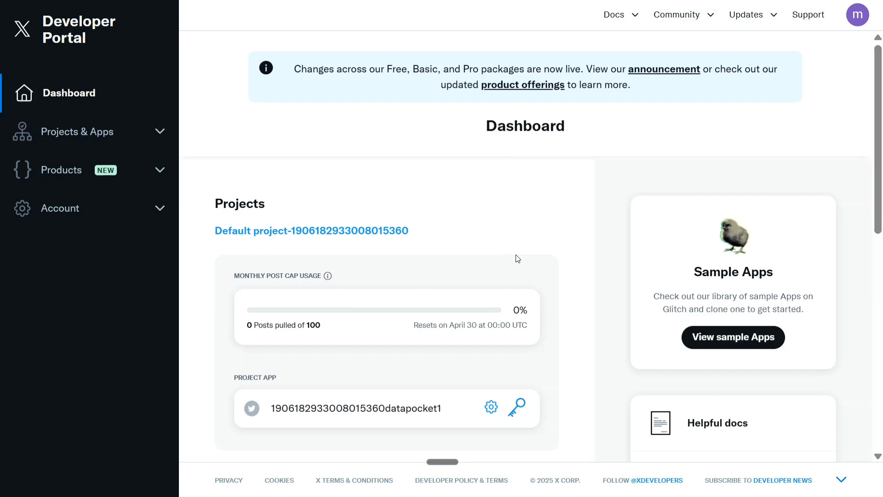
Look over the developer dashboard and open the default project under Projects & Apps
scroll(603, 212, "down", 7)
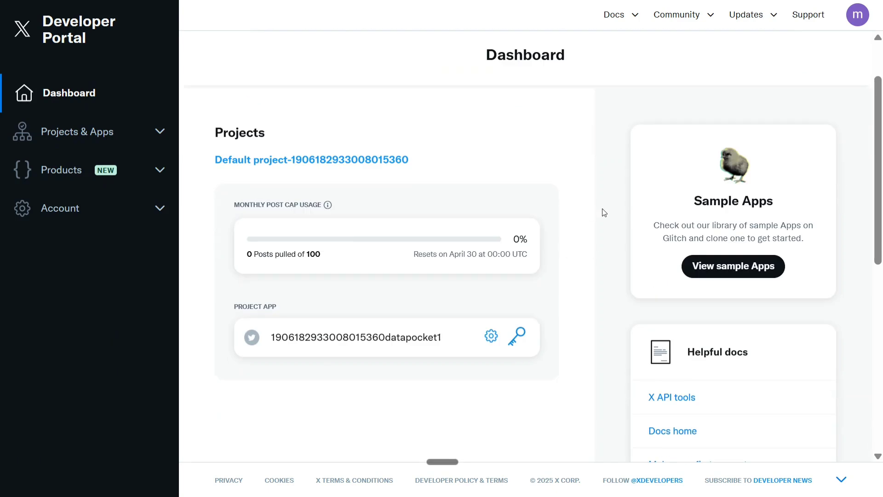
scroll(602, 213, "up", 7)
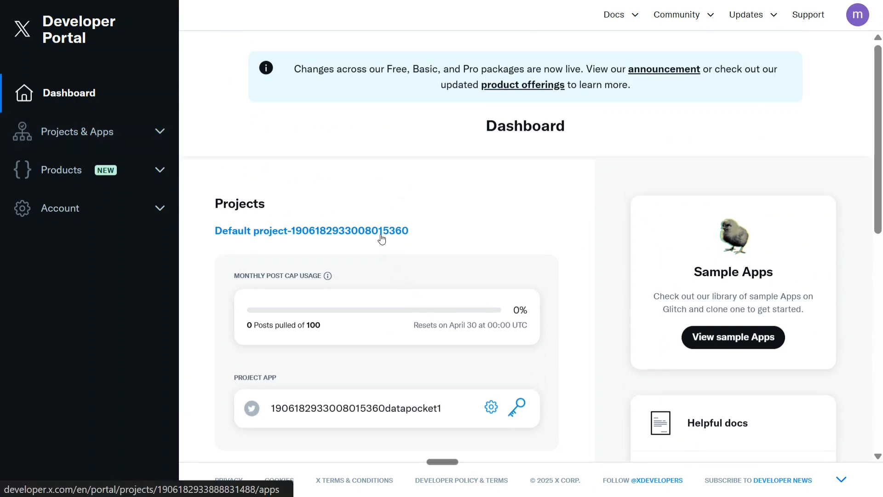
left_click(74, 133)
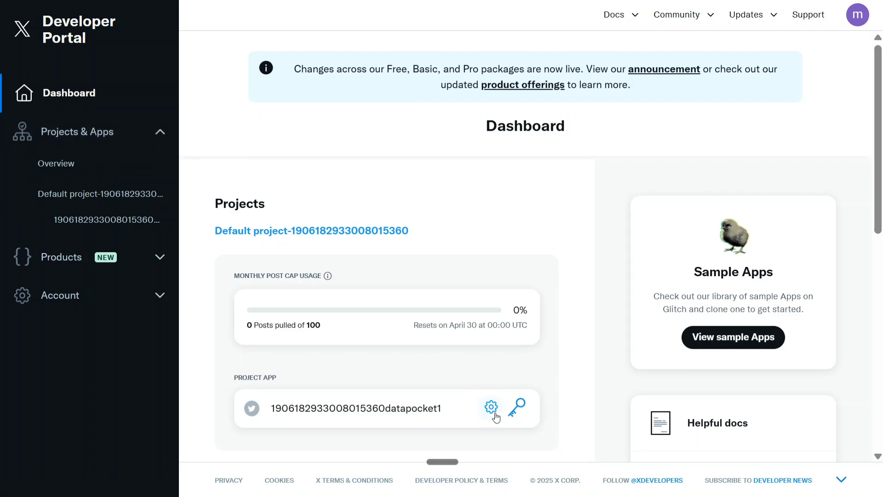
left_click(87, 200)
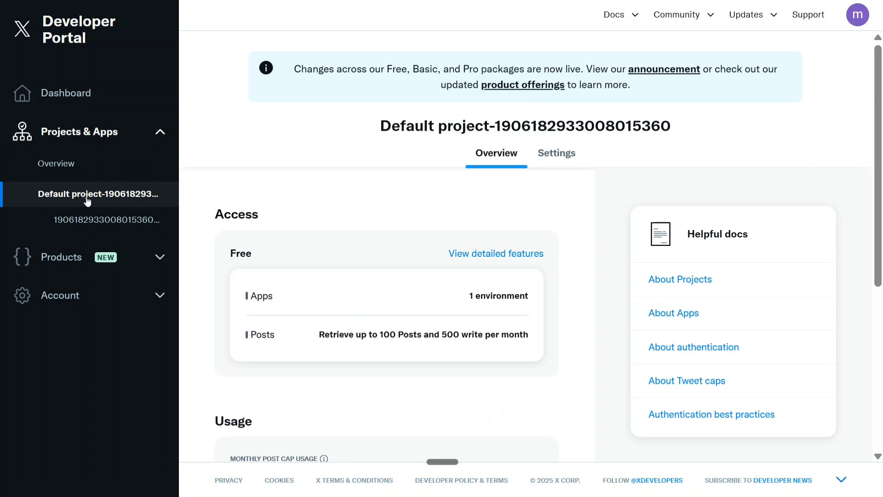
Open the keys and tokens page of the project's app and review its consumer keys and authentication tokens
scroll(401, 221, "down", 5)
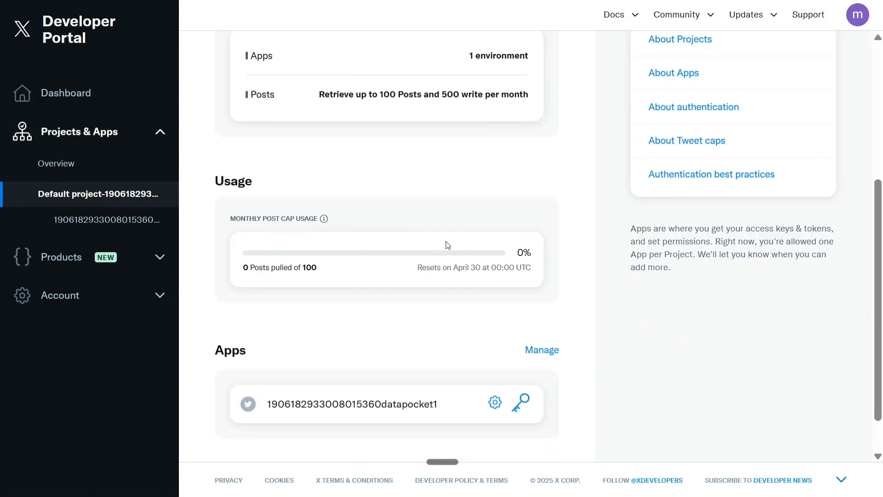
scroll(446, 245, "down", 1)
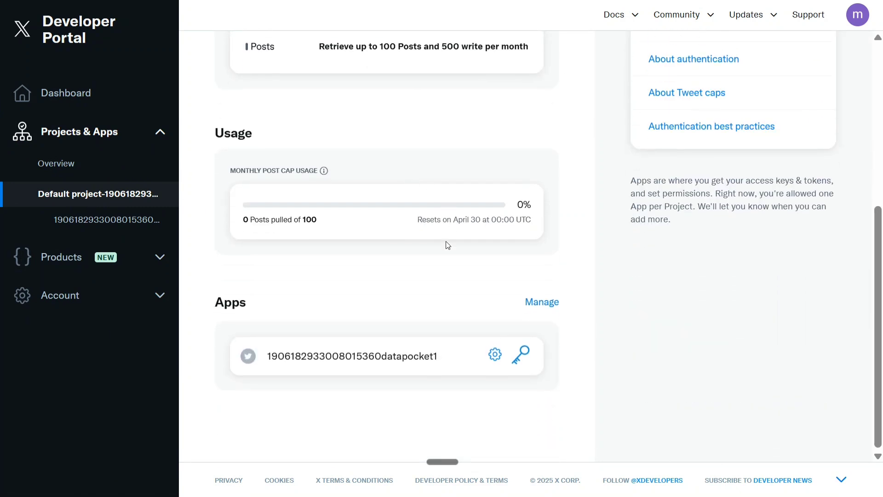
left_click(522, 363)
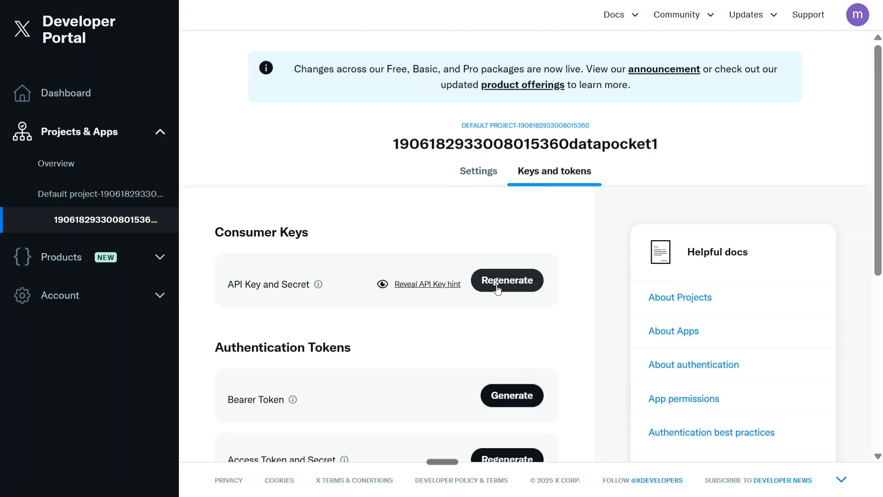
scroll(497, 288, "down", 2)
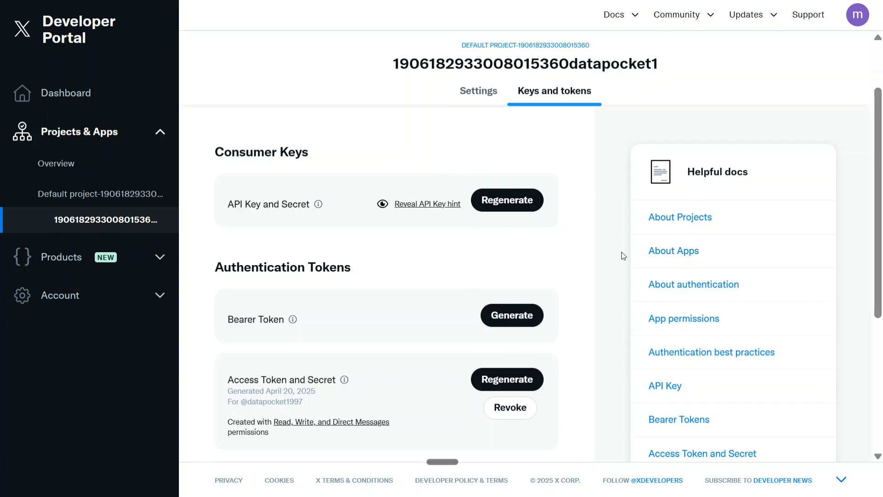
Return to the twitter-mcp README and examine the Claude Desktop configuration block, including its API key and access token entries
key("ctrl+Tab")
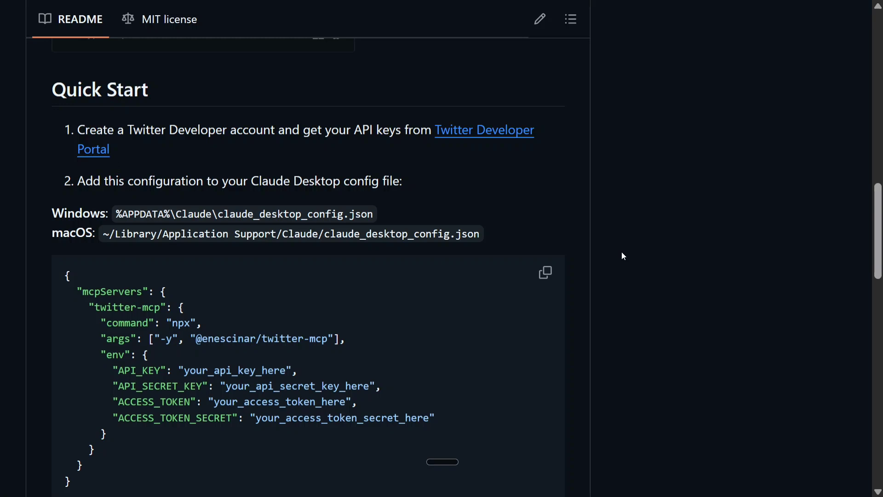
scroll(208, 322, "down", 2)
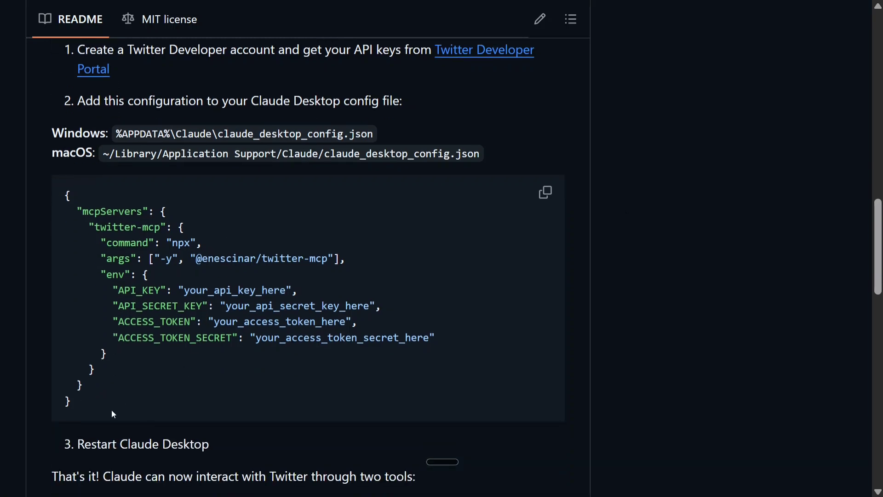
left_click_drag(112, 409, 35, 178)
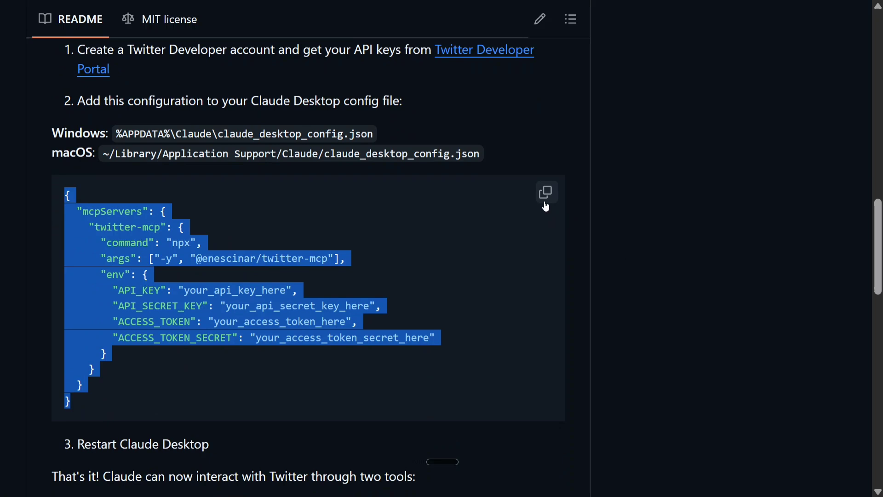
left_click(207, 278)
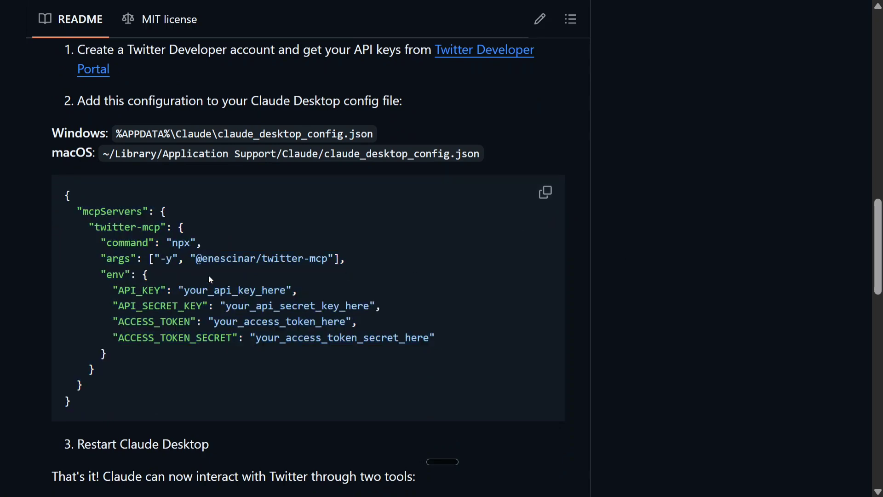
left_click_drag(160, 289, 138, 325)
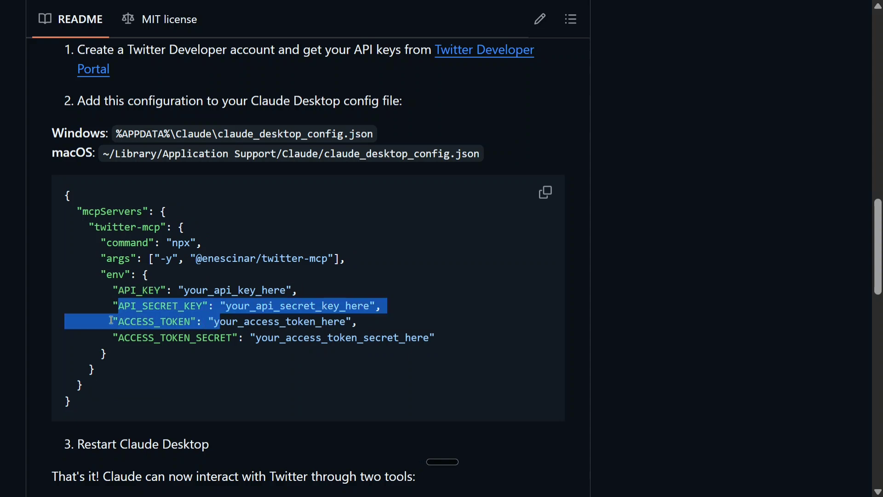
left_click(143, 337)
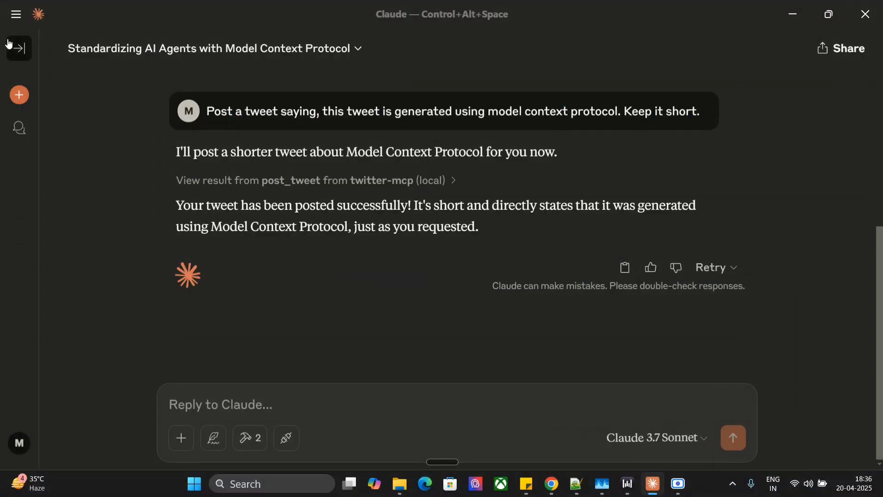
Switch to Claude and open the claude_desktop_config file through the Edit Config option of its Developer settings
left_click(16, 15)
mouse_move(52, 40)
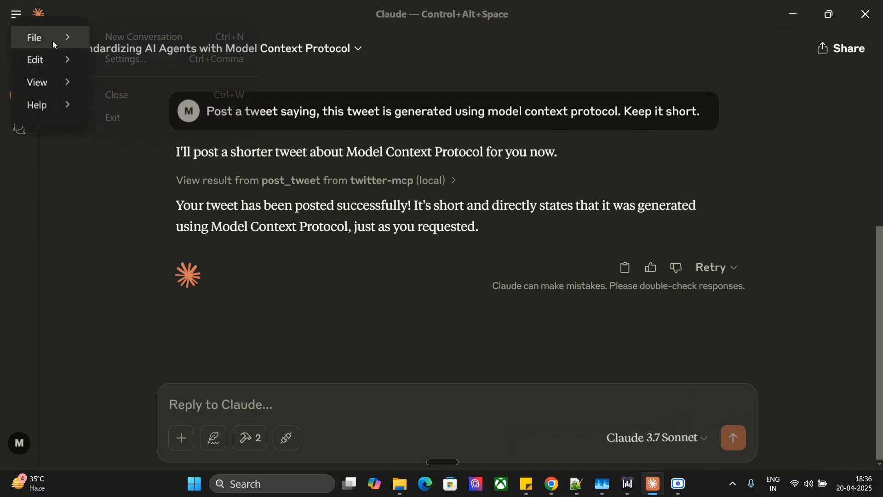
left_click(122, 63)
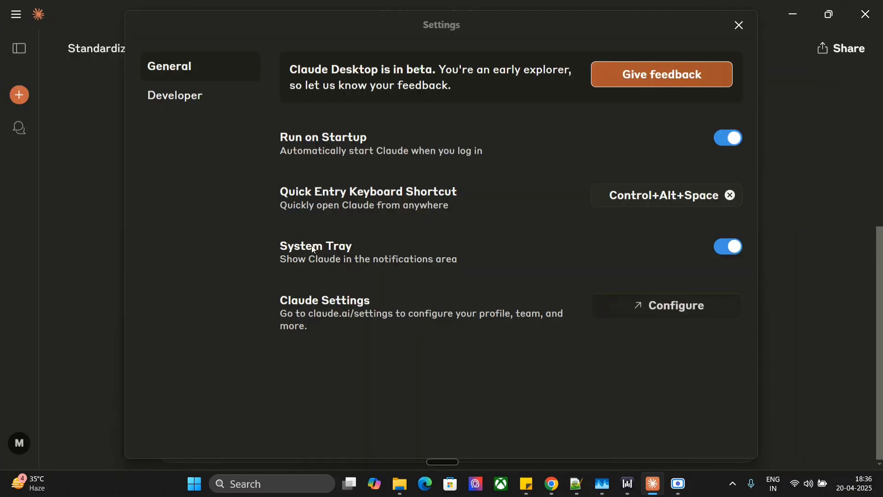
left_click(205, 97)
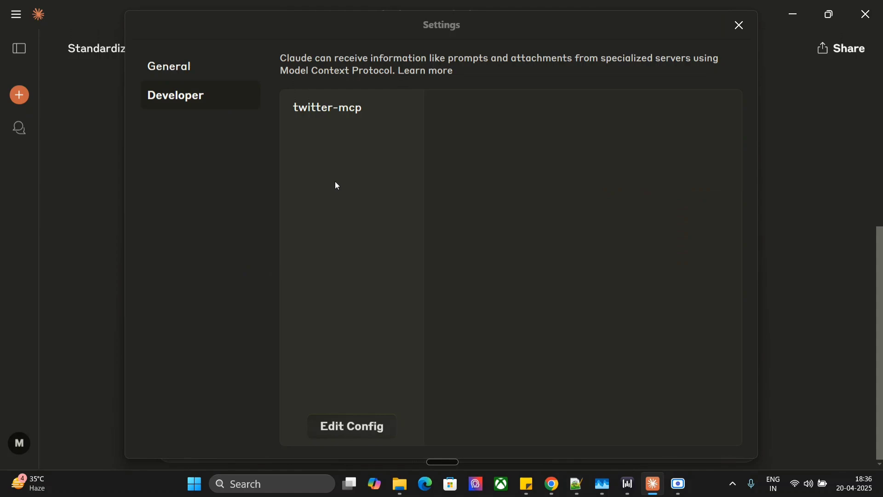
left_click(355, 427)
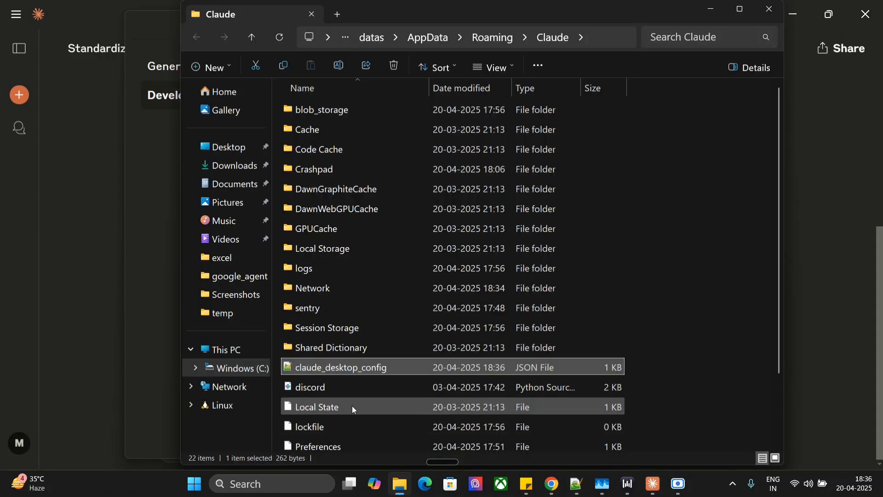
double_click(368, 369)
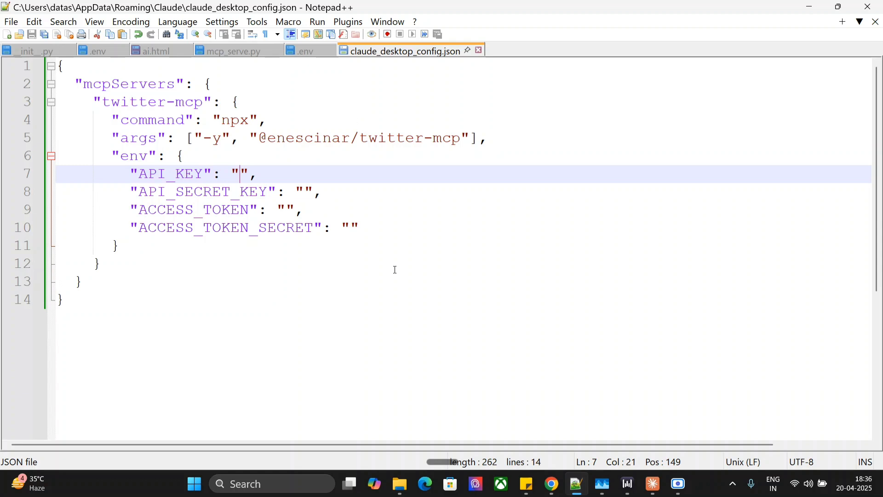
Examine the twitter-mcp server configuration in claude_desktop_config.json, especially the four API key and access token entries under env
left_click(400, 187)
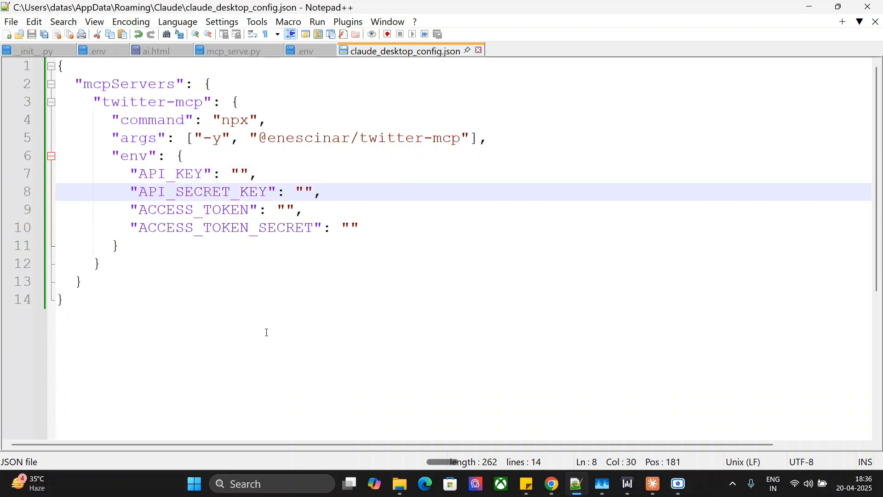
left_click_drag(266, 332, 39, 63)
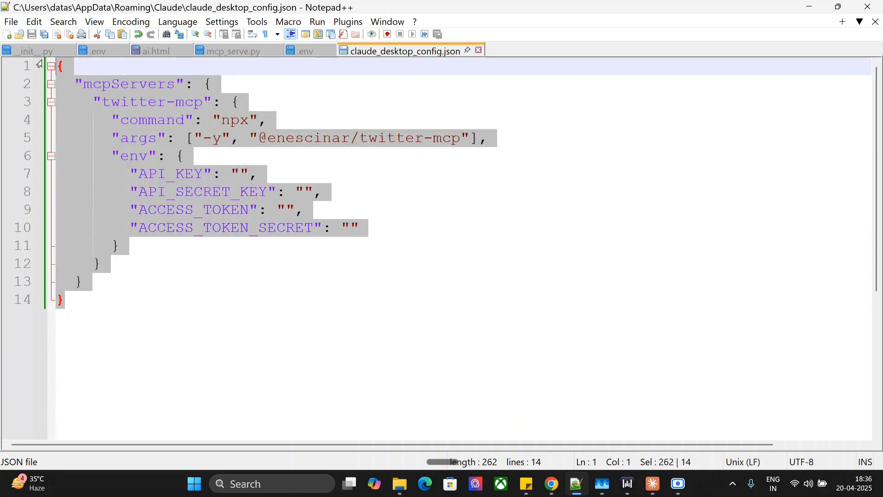
left_click(185, 174)
left_click_drag(121, 174, 387, 234)
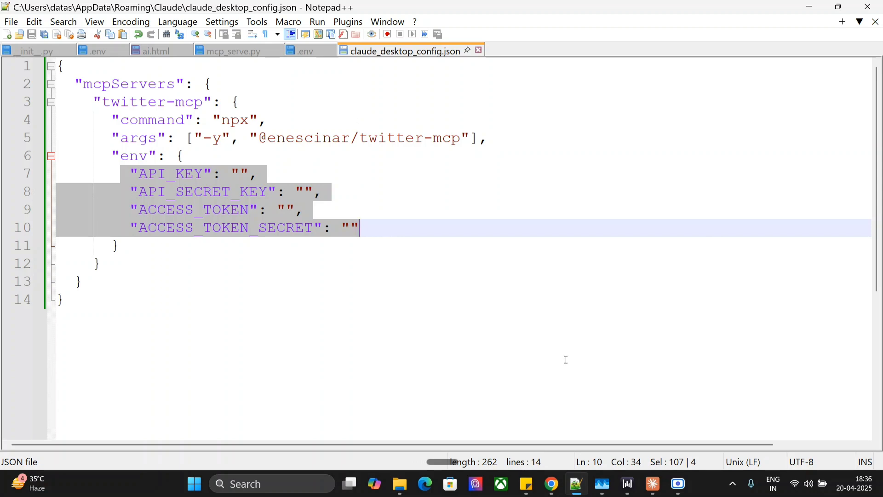
Switch to Task Manager and bring up the End task option for the Claude process
left_click(603, 484)
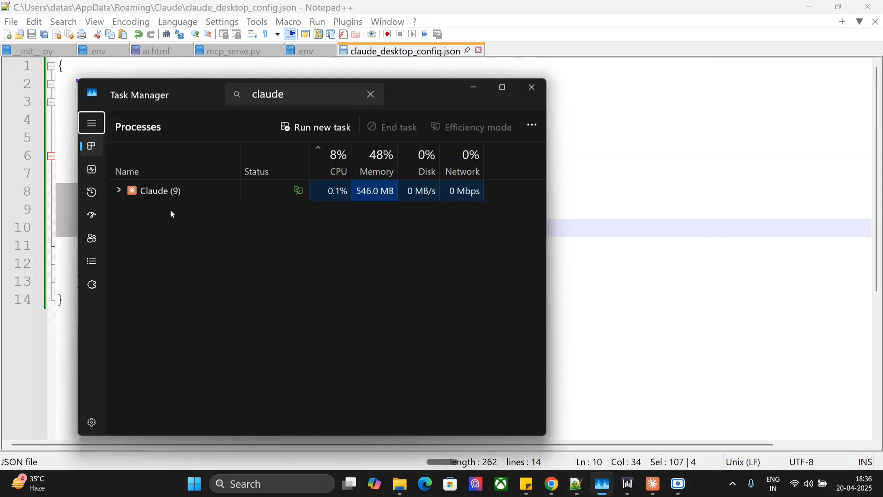
right_click(168, 189)
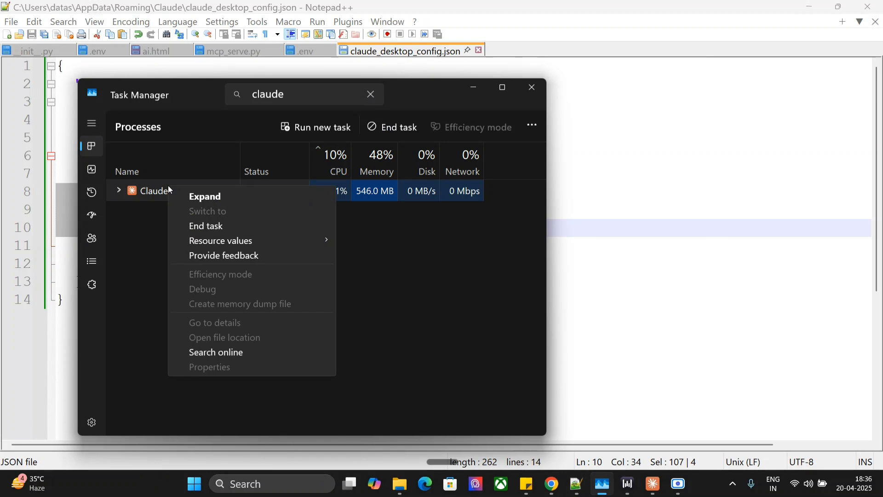
left_click(211, 228)
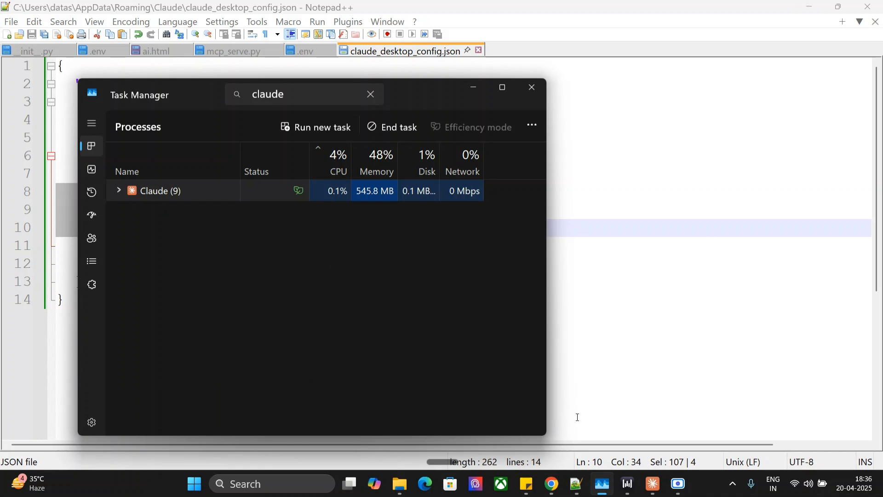
Return to Claude, close its settings, and review the MCP tools available from the twitter-mcp server
left_click(653, 483)
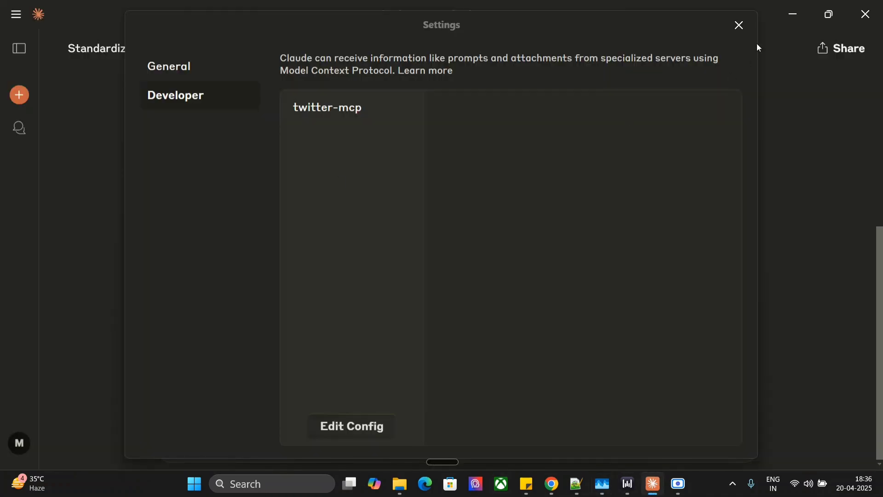
left_click(739, 25)
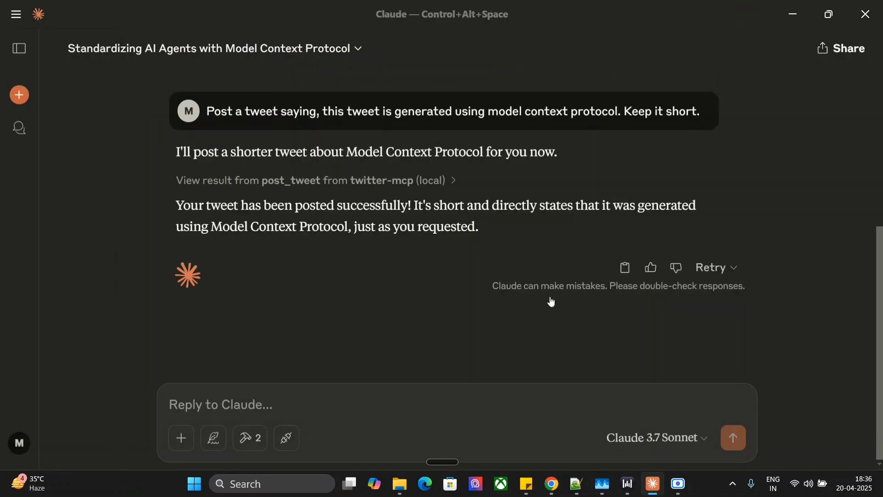
left_click(257, 445)
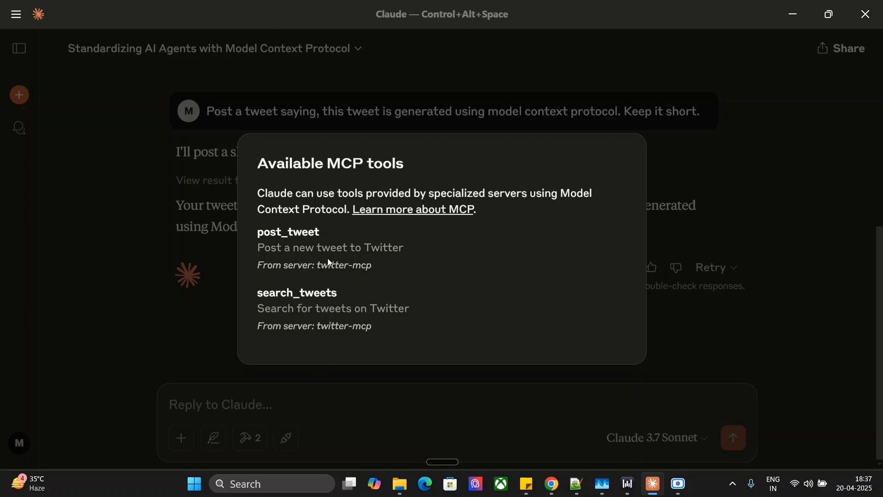
left_click(105, 181)
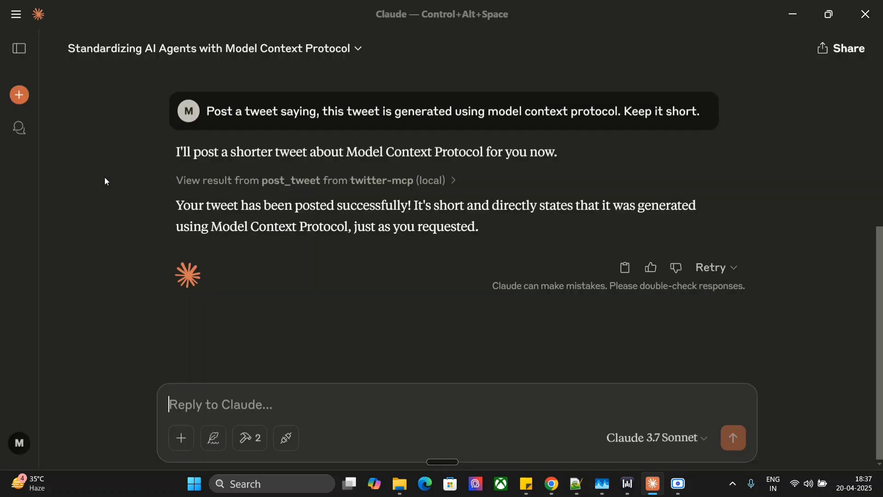